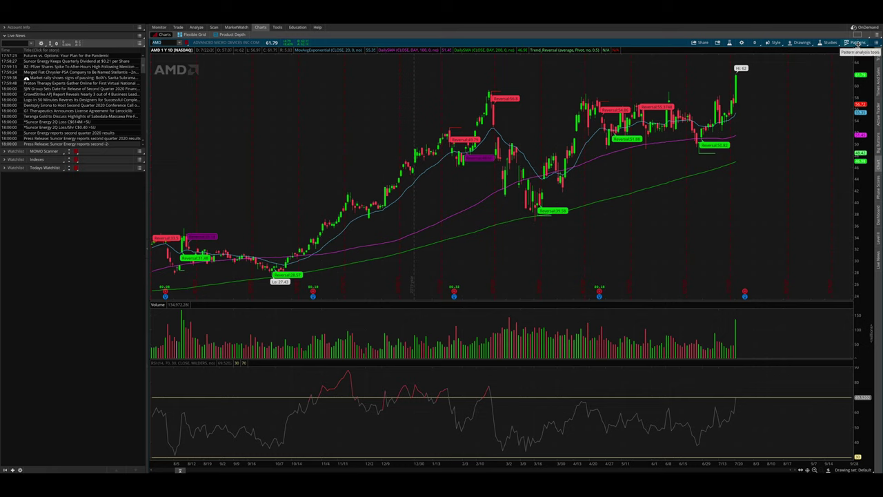
- Create a new candlestick pattern, NewPattern1, from Patterns > Select patterns on the Candlestick list
left_click(858, 43)
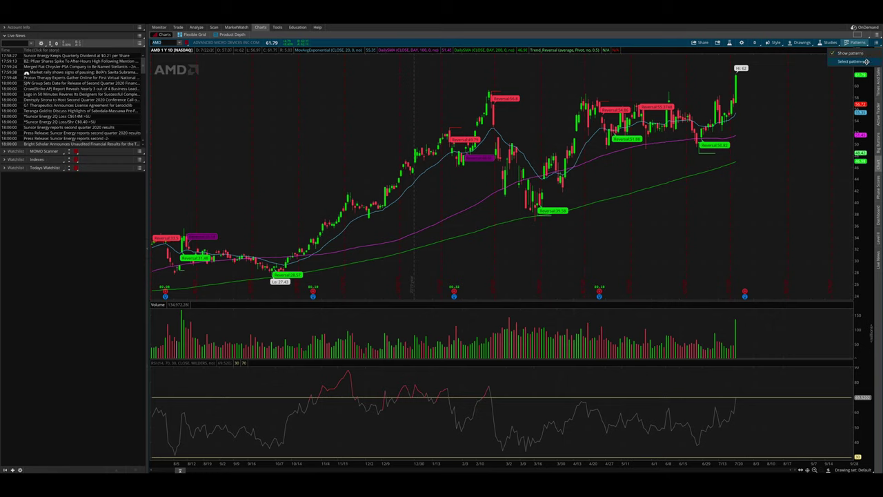
left_click(854, 61)
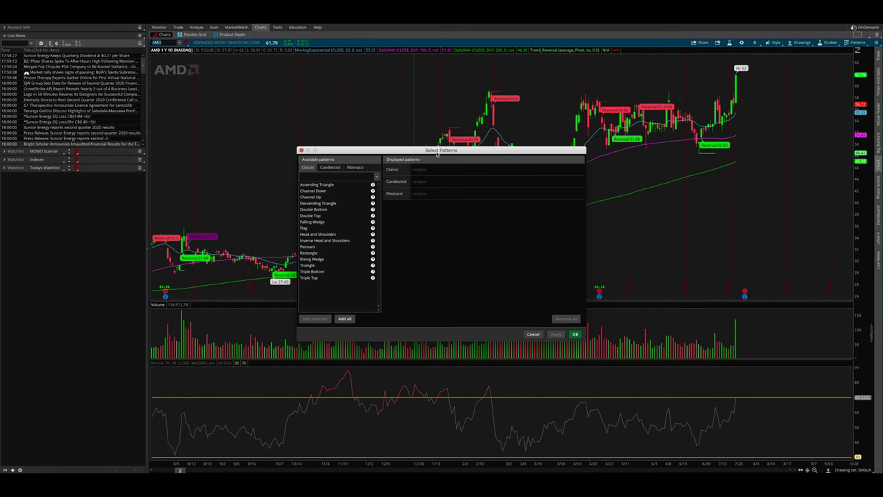
left_click_drag(436, 153, 438, 151)
left_click(330, 167)
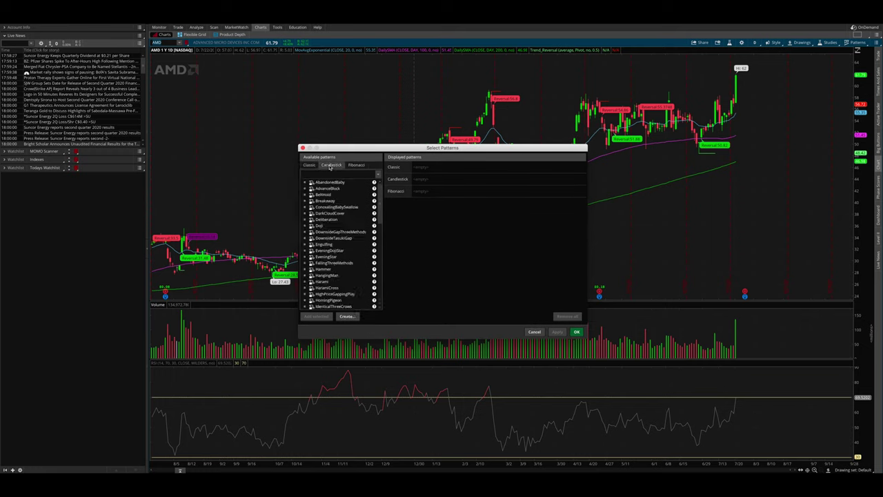
left_click(346, 317)
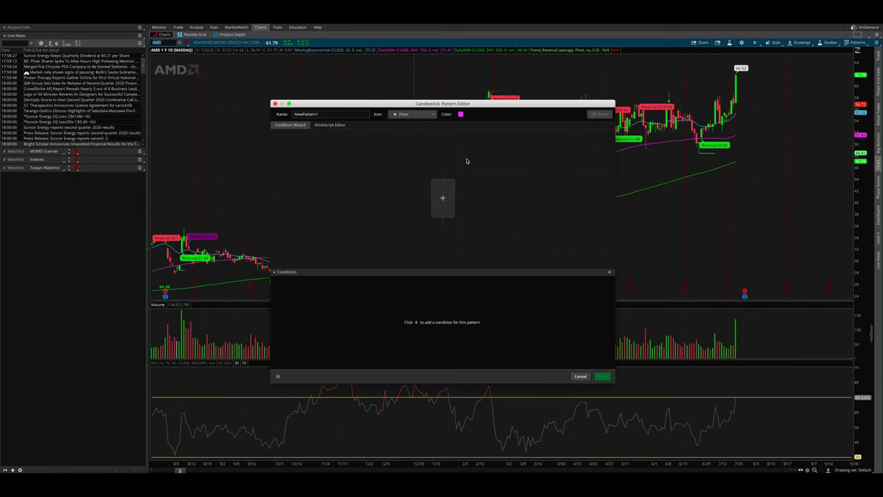
- Check the first candle's type choices, then bring up the hikkake reference diagram in Preview
left_click(445, 201)
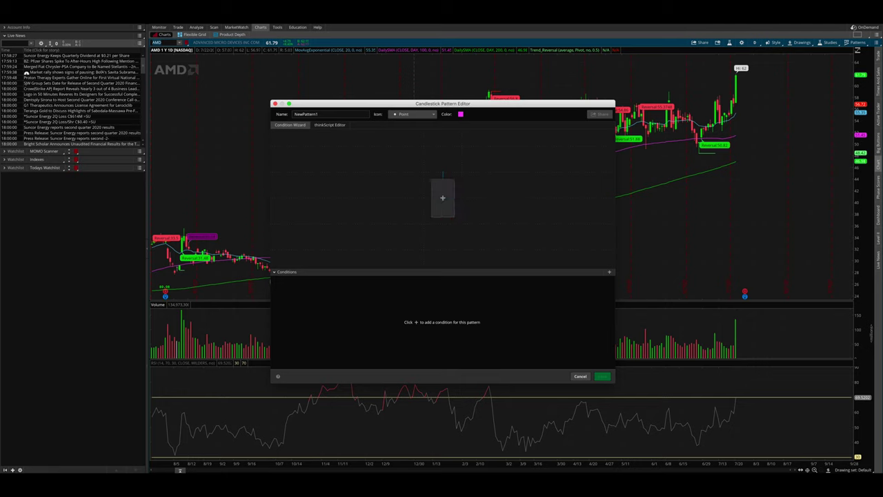
key("super+Tab")
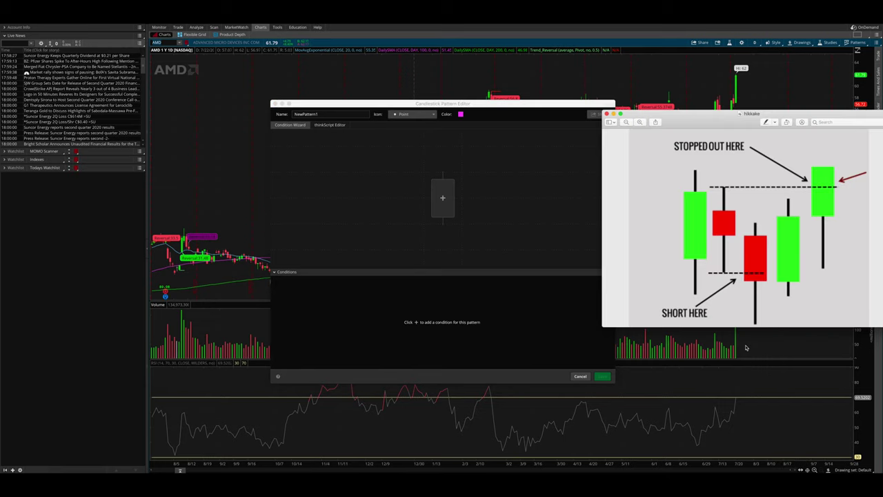
- Reposition the hikkake diagram window to study it, then minimize it
left_click_drag(727, 122, 619, 150)
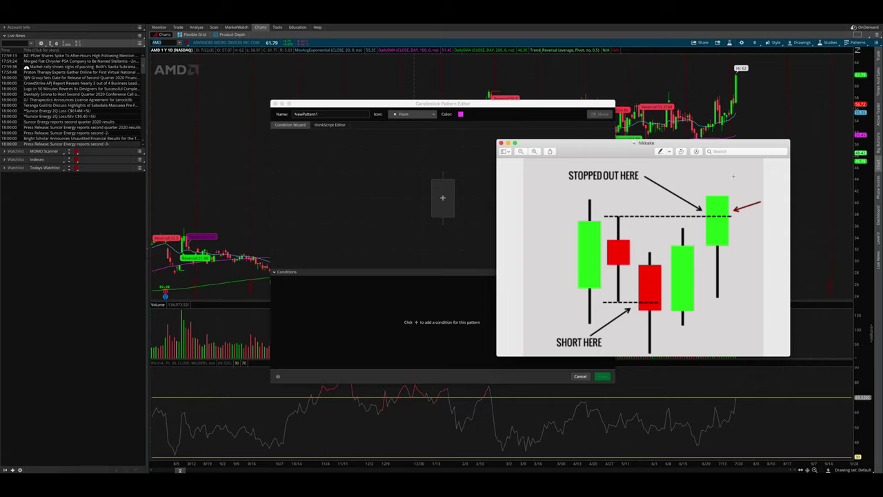
left_click_drag(613, 150, 635, 164)
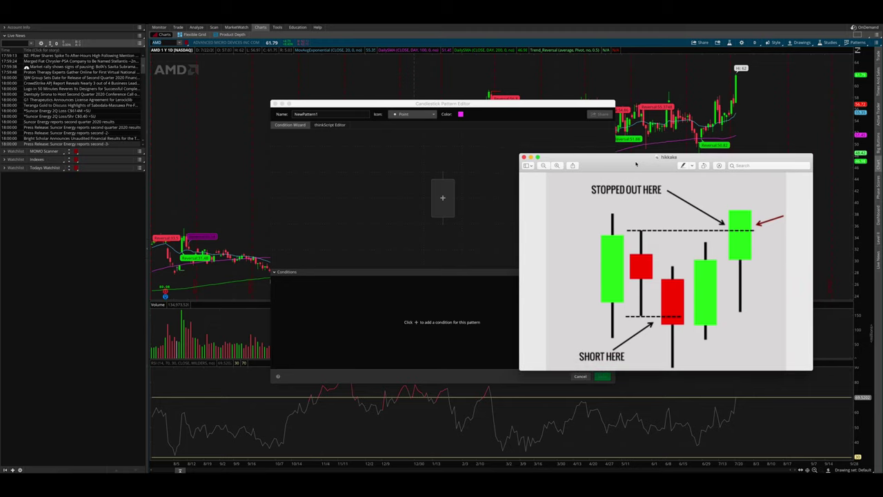
left_click(531, 157)
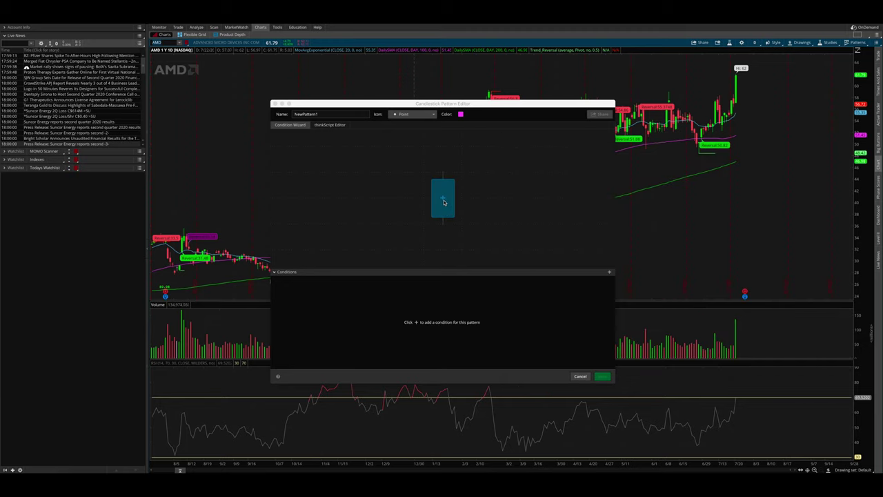
- Set the four candles of NewPattern1 to up, down, down and up
left_click(444, 202)
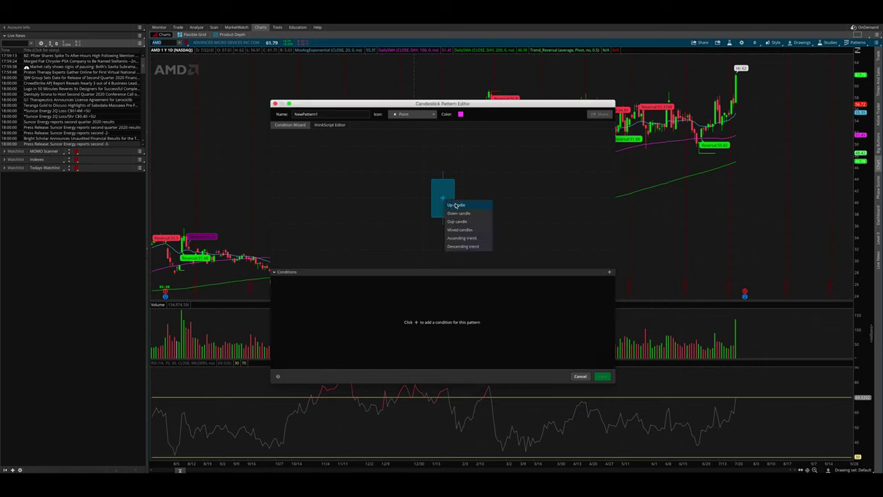
left_click(456, 206)
left_click(462, 199)
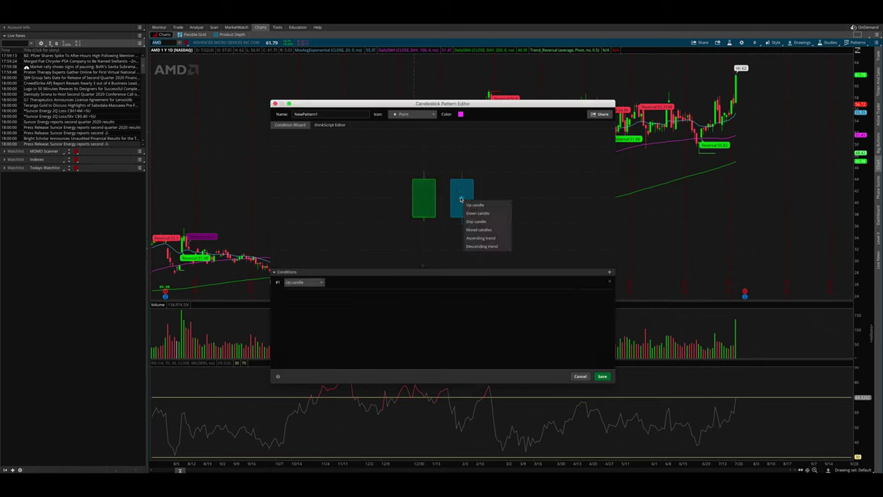
left_click(478, 214)
left_click(481, 200)
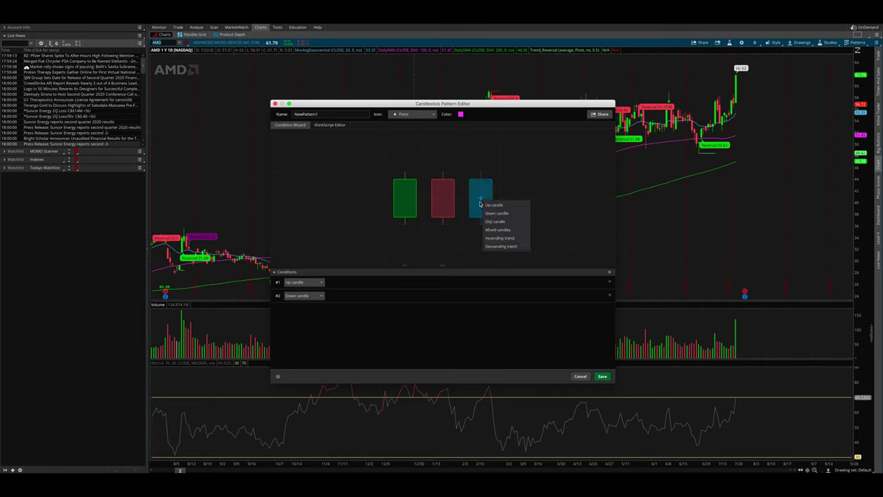
left_click(494, 214)
left_click(490, 199)
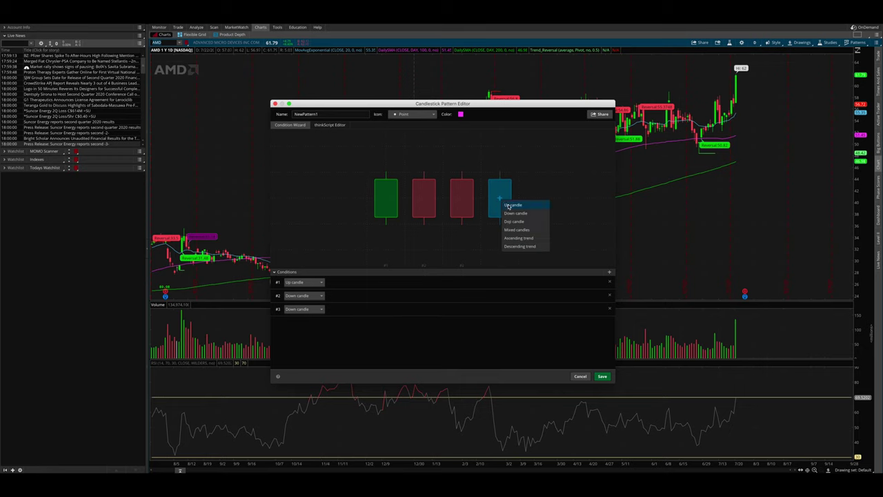
left_click(509, 206)
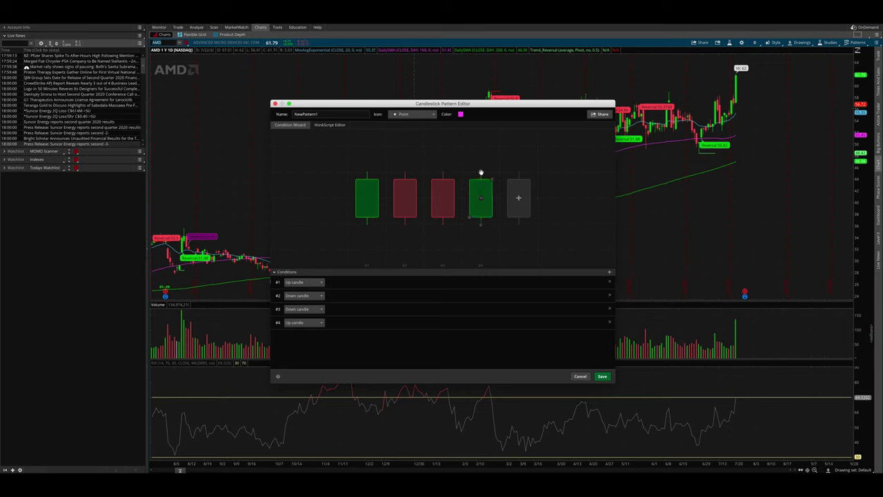
left_click_drag(481, 173, 405, 173)
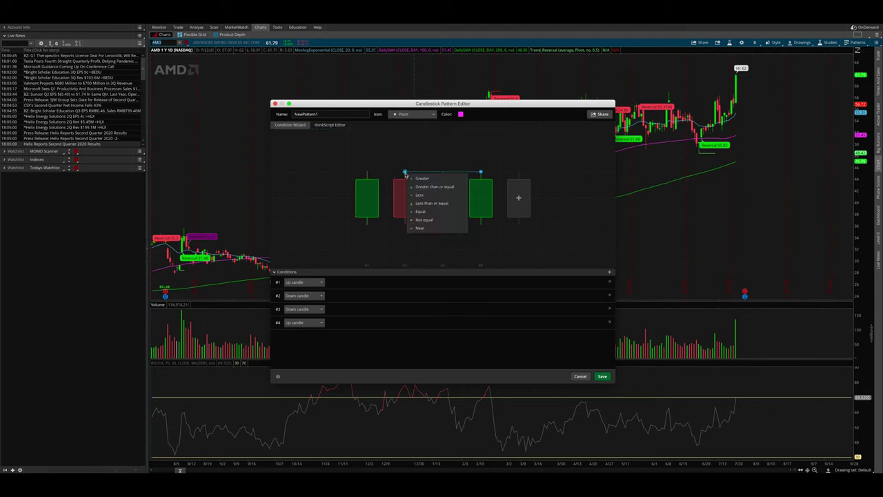
left_click(425, 179)
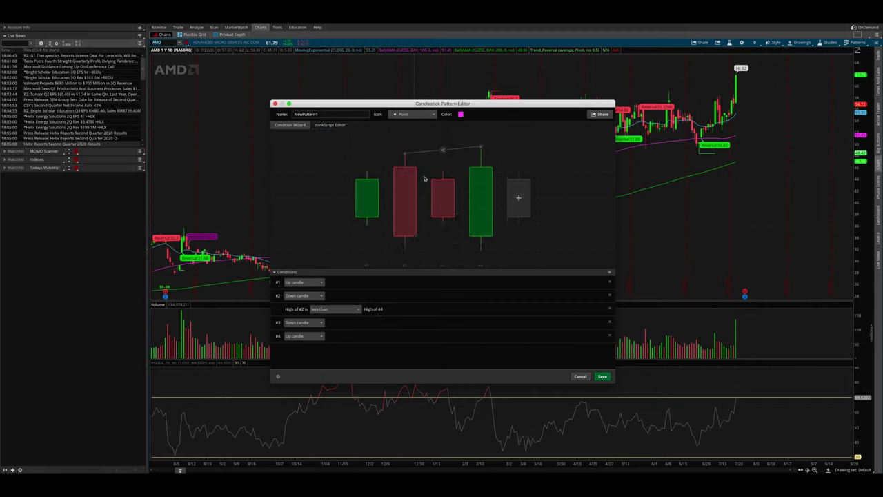
mouse_move(481, 177)
left_click(443, 150)
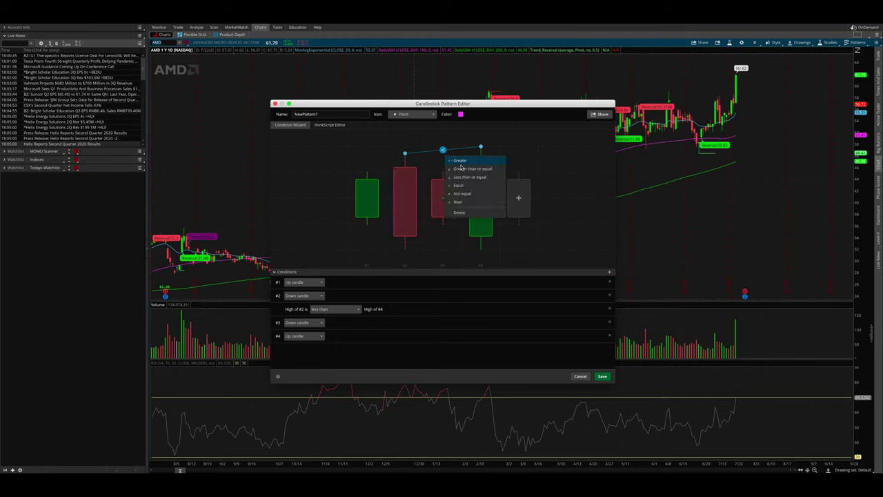
left_click(471, 213)
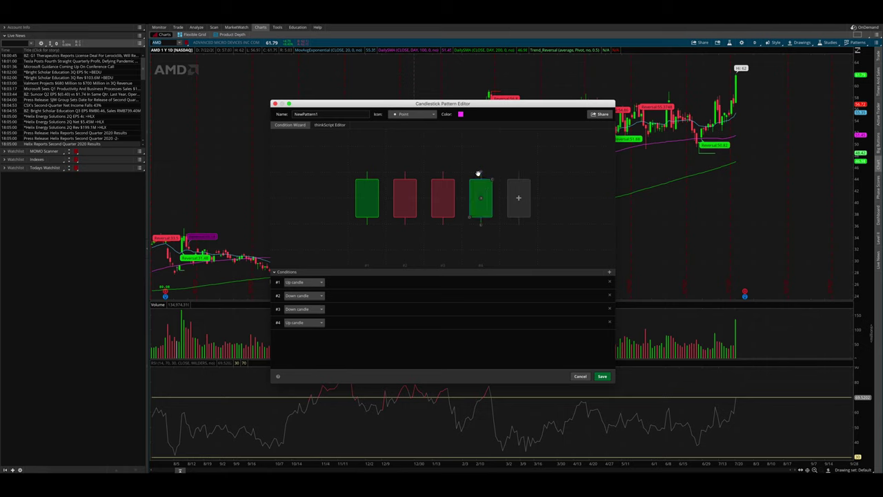
- Add price rules: high #1 below close #4, low #2 above close #3, high #1 above high #2
left_click_drag(492, 179, 367, 172)
left_click(381, 178)
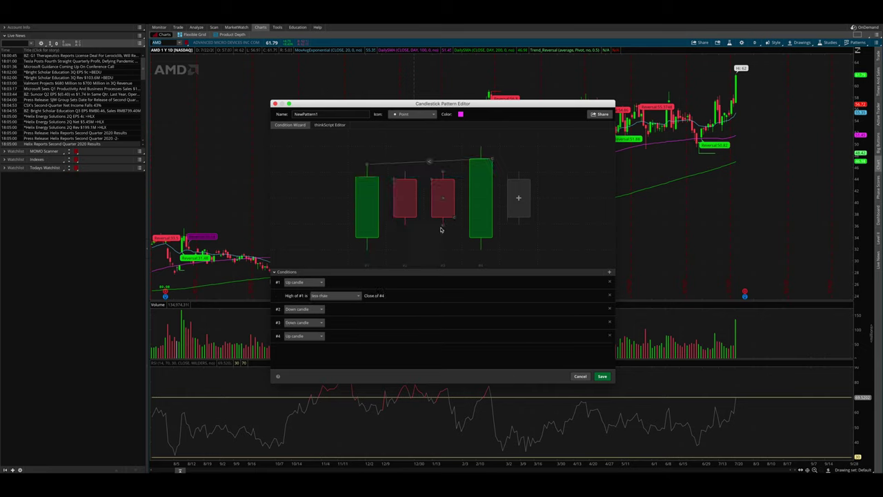
left_click_drag(455, 218, 405, 224)
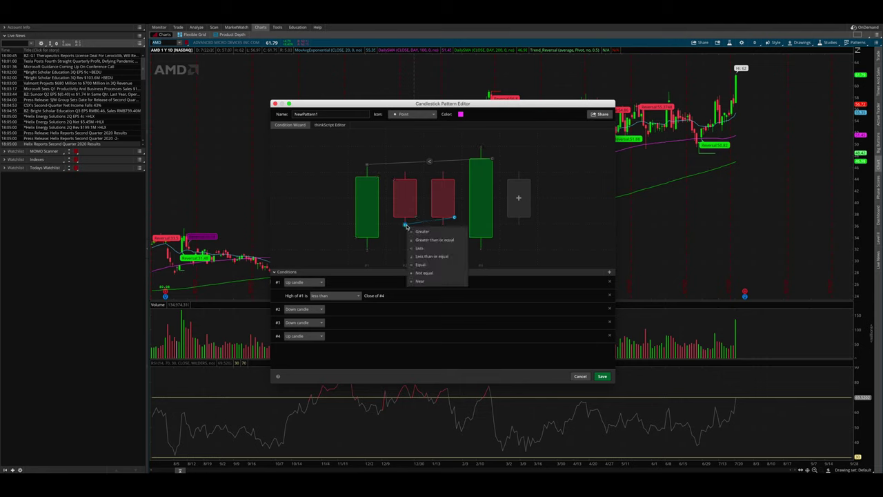
left_click(433, 249)
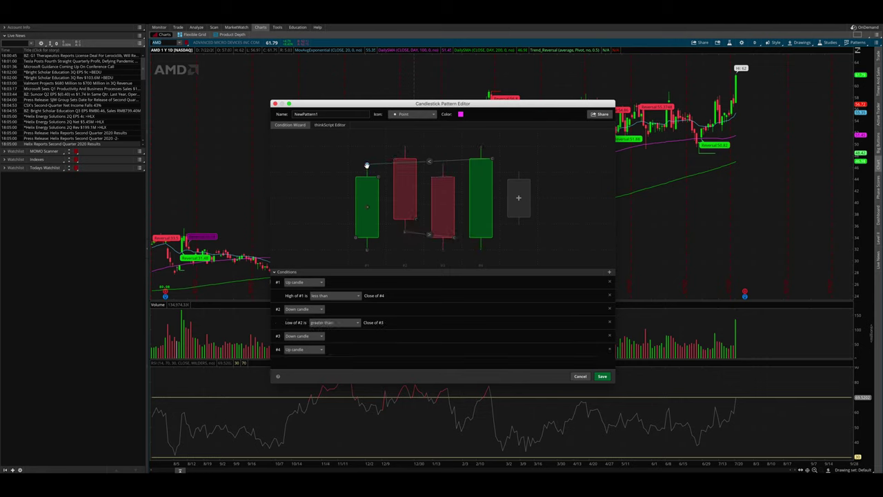
left_click_drag(367, 165, 405, 146)
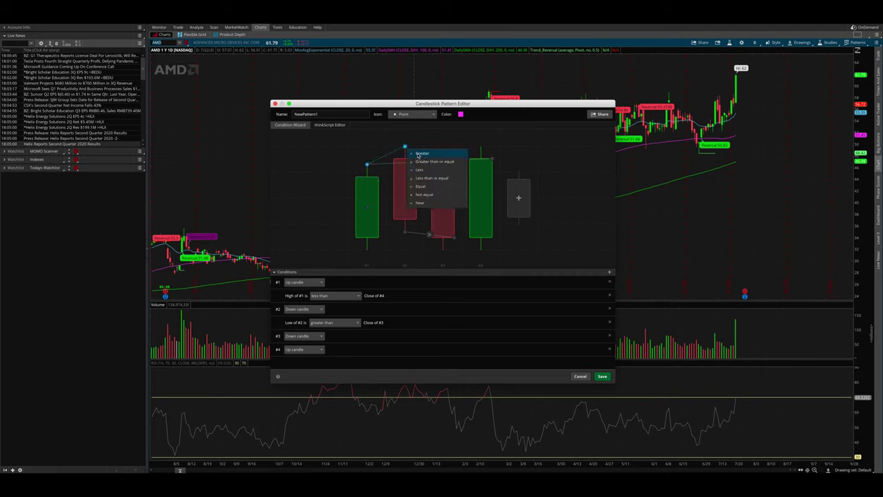
left_click(420, 153)
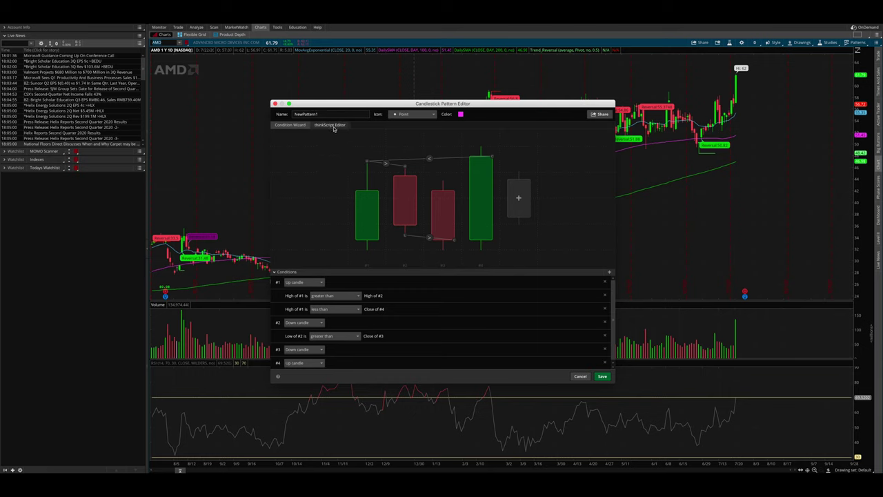
- Show NewPattern1's generated thinkScript code and select all 17 lines
left_click(331, 125)
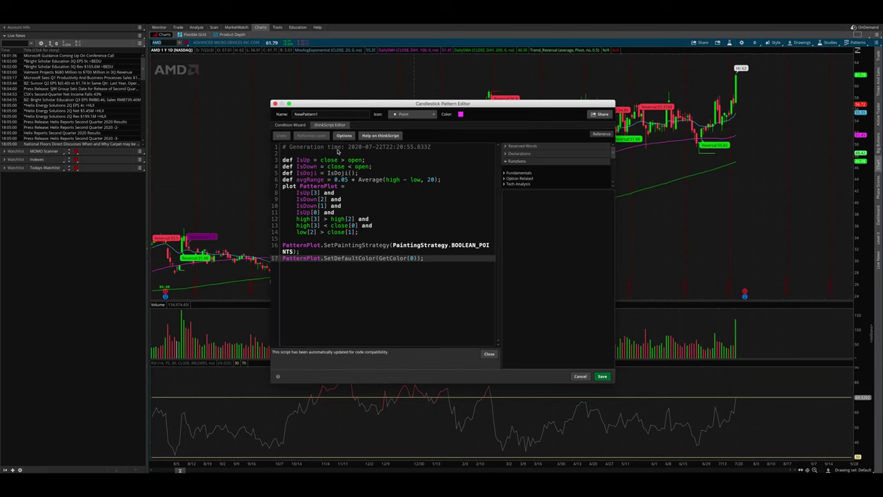
left_click_drag(425, 258, 282, 146)
key("ctrl+c")
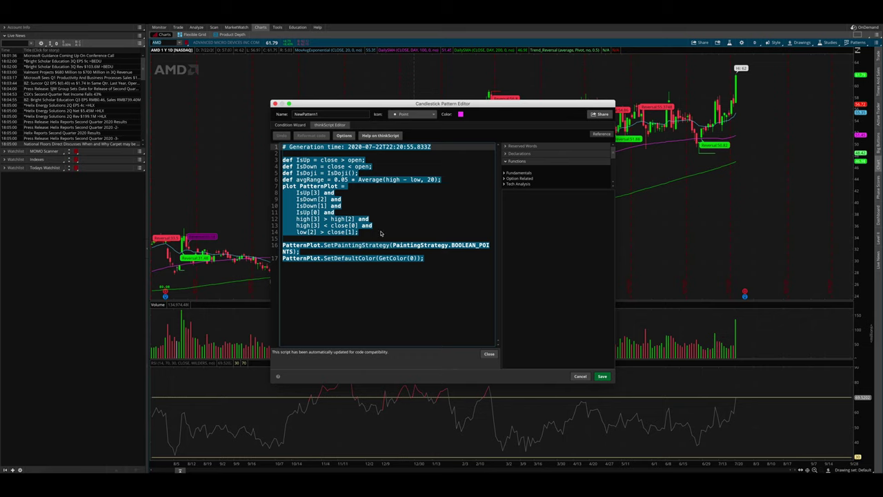
- Cancel the pattern editor, open Stock Hacker, and delete the Volume and Last filters
left_click(581, 376)
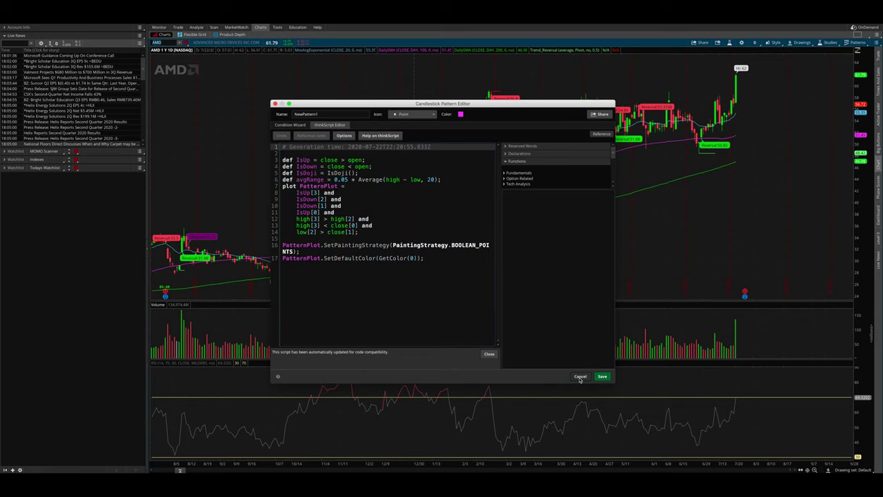
left_click(536, 331)
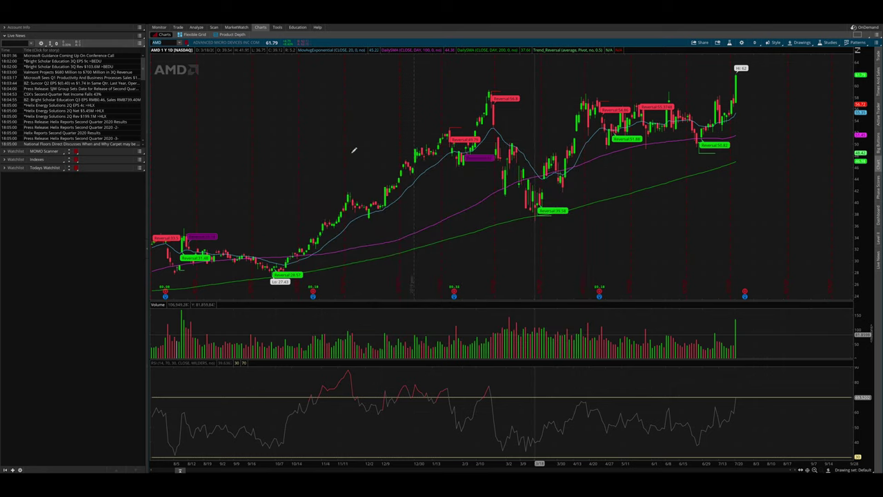
left_click(215, 28)
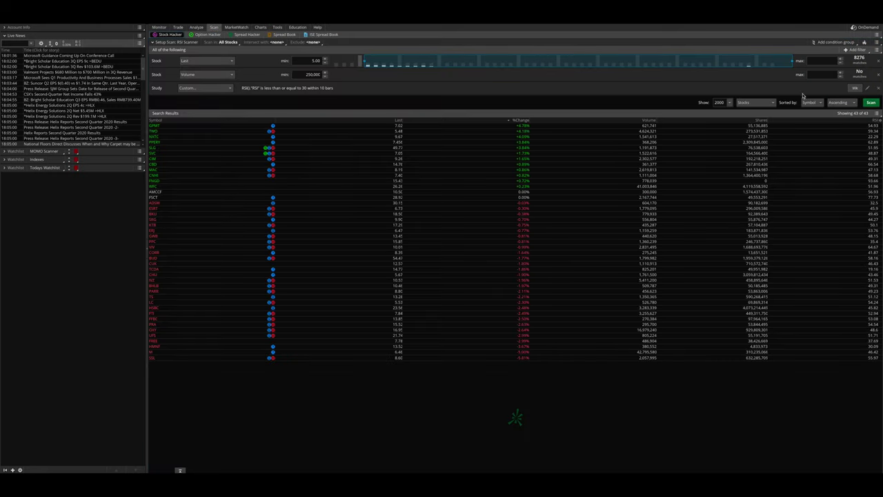
left_click(877, 74)
left_click(878, 60)
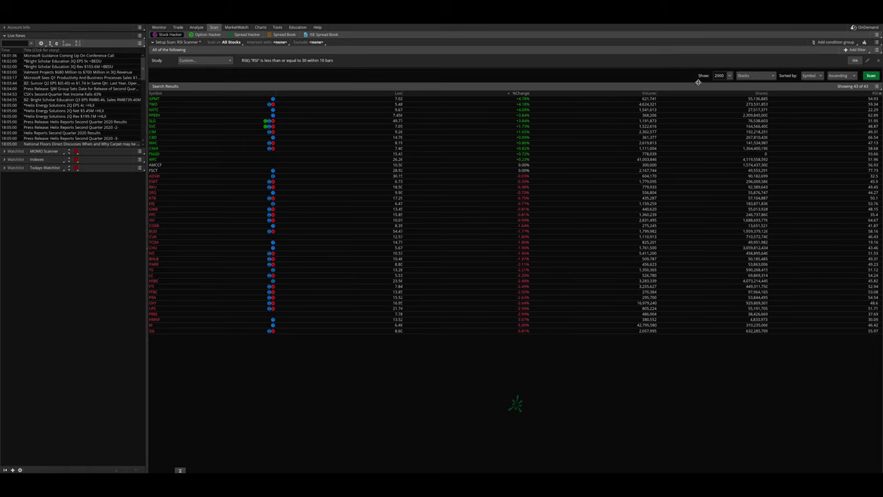
- Replace the RSI condition's code with the pasted NewPattern1 thinkScript and apply it
left_click(868, 62)
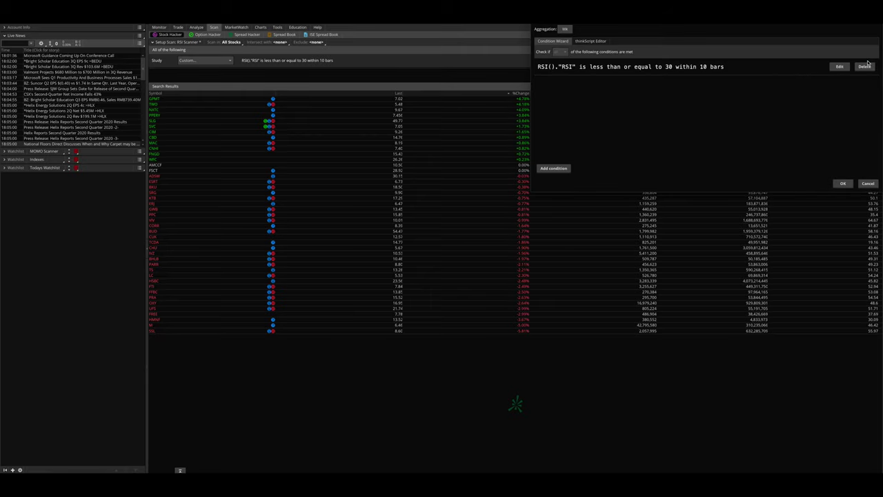
left_click(588, 40)
key("ctrl+a")
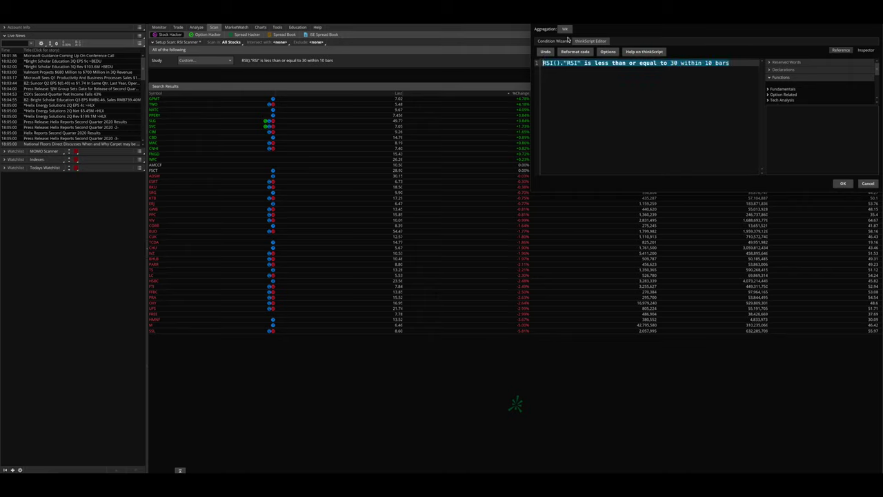
key("Delete")
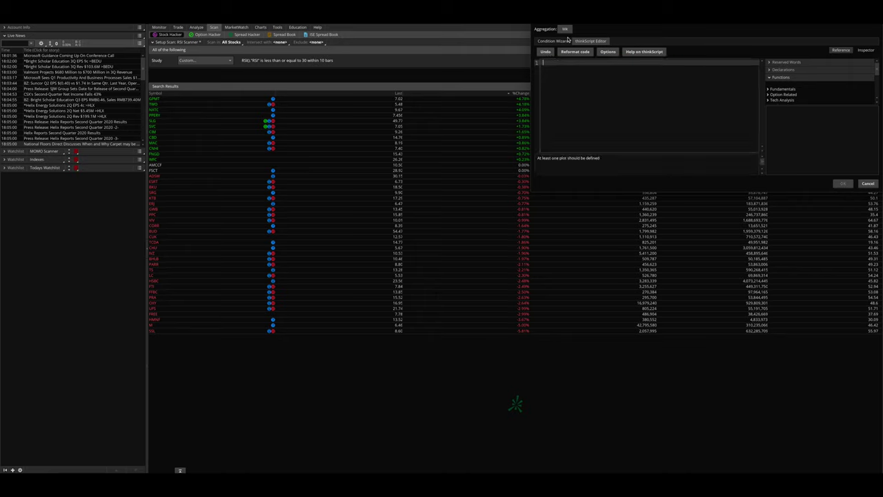
key("ctrl+v")
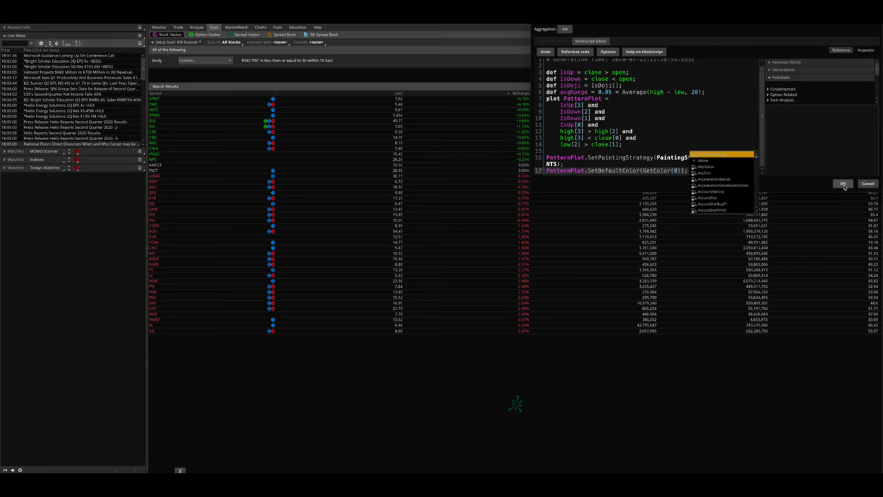
left_click(843, 184)
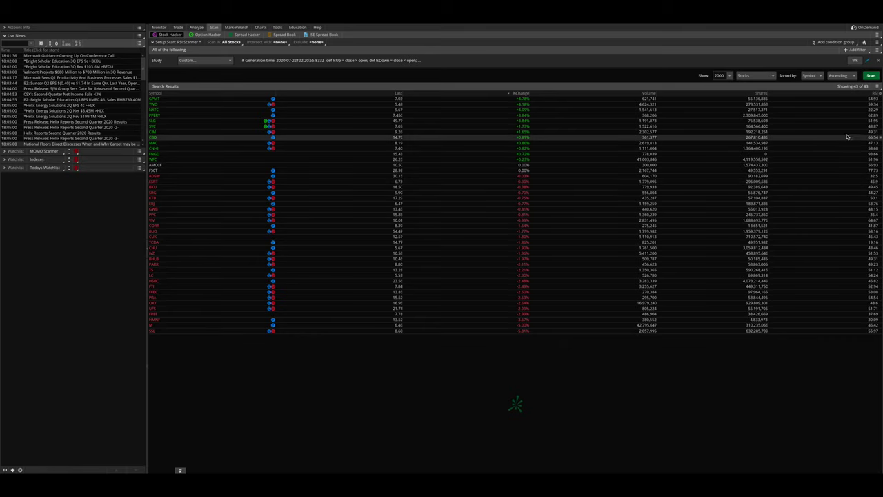
- Switch aggregation from Wk to Day and run the scan, confirming the large-symbol warning
left_click(855, 60)
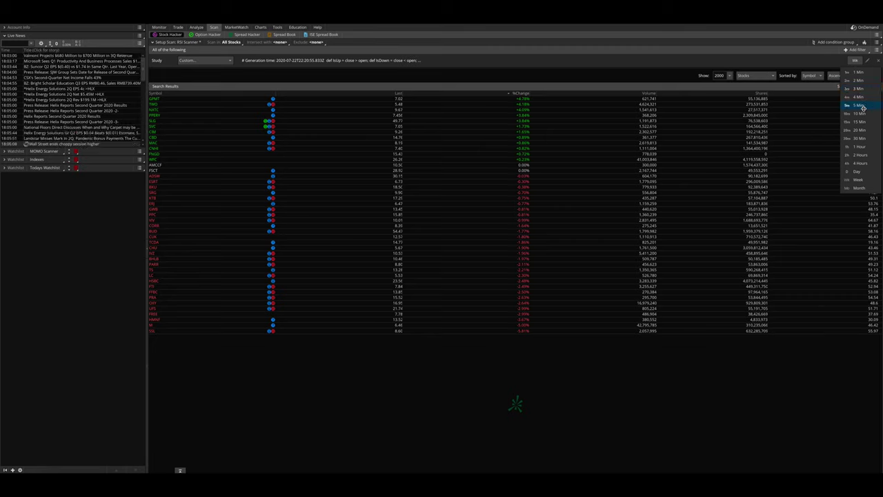
left_click(870, 171)
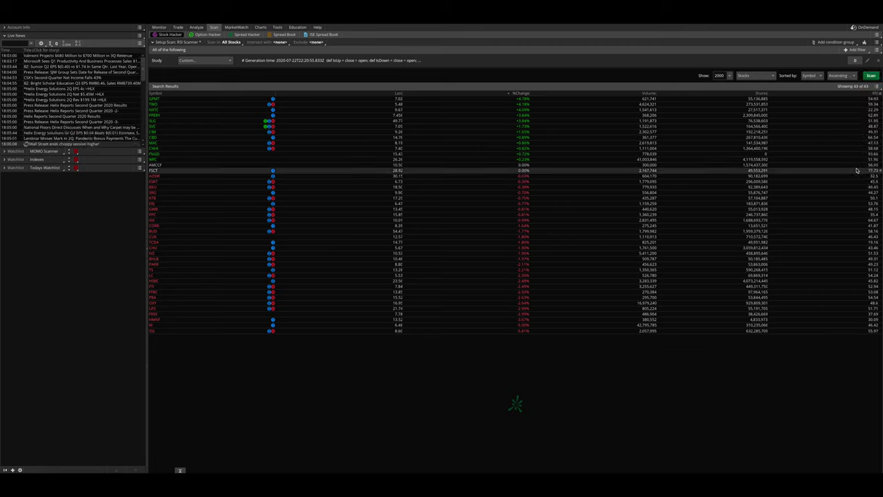
left_click(871, 75)
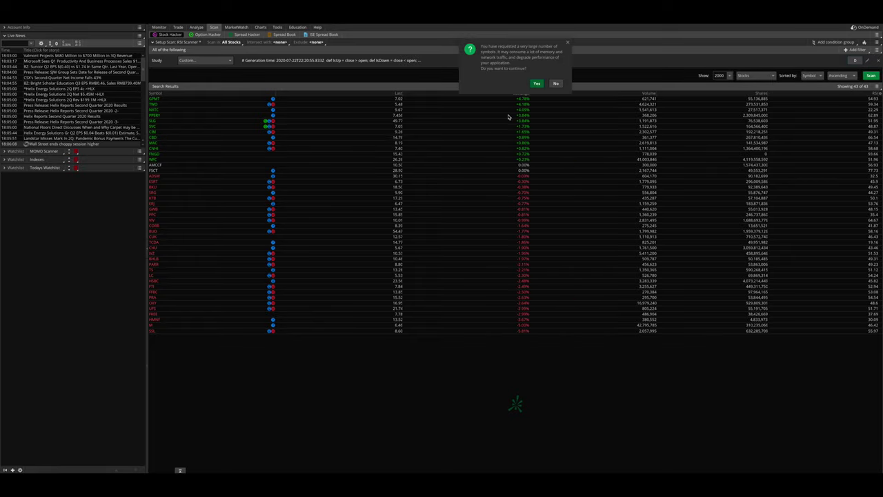
left_click(537, 84)
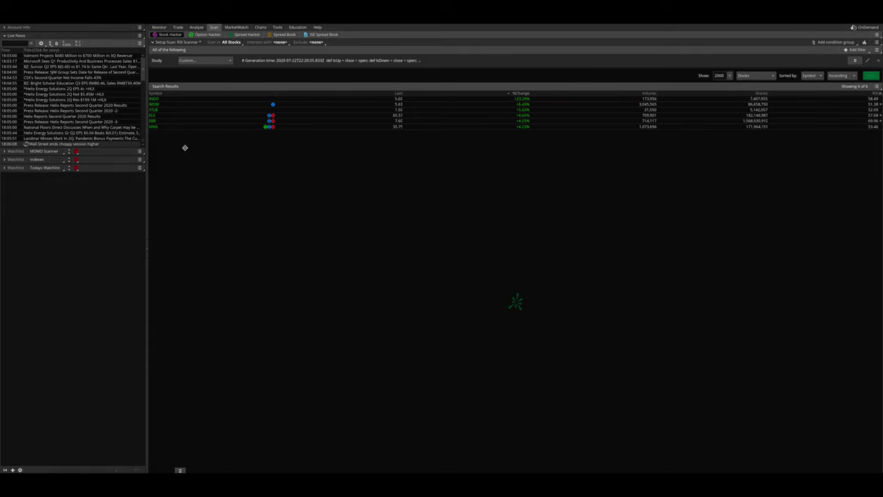
- Load the WOW daily chart and zoom into its most recent months
left_click(260, 28)
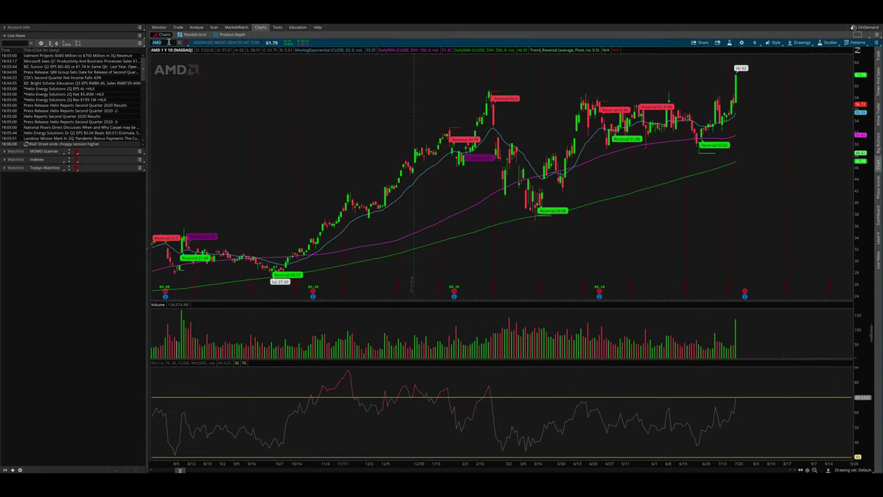
left_click(169, 42)
type("WOW")
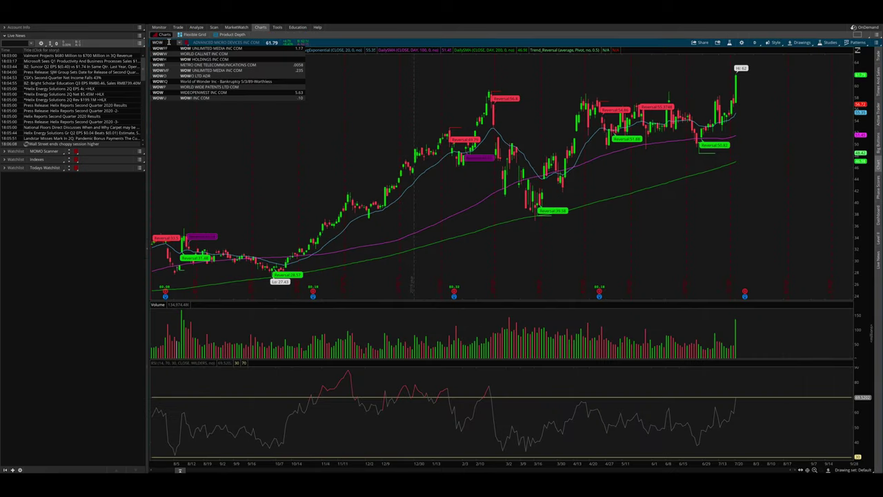
left_click(200, 92)
left_click_drag(536, 91, 774, 102)
scroll(755, 118, "down", 3)
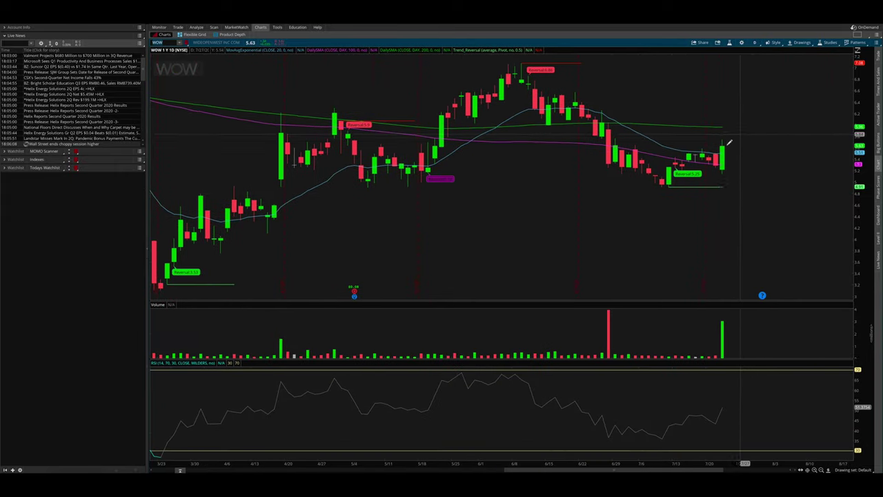
scroll(718, 148, "down", 3)
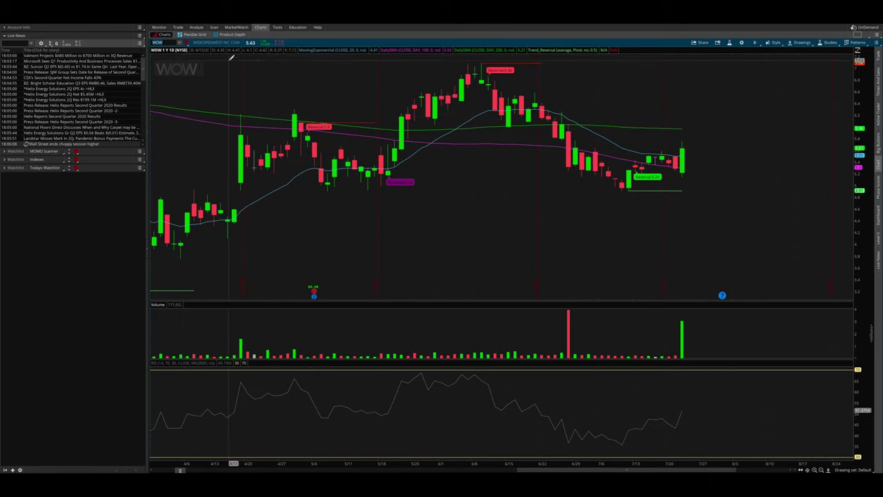
- Switch the chart symbol from WOW to NNN and zoom into its latest weeks of daily candles
left_click(214, 28)
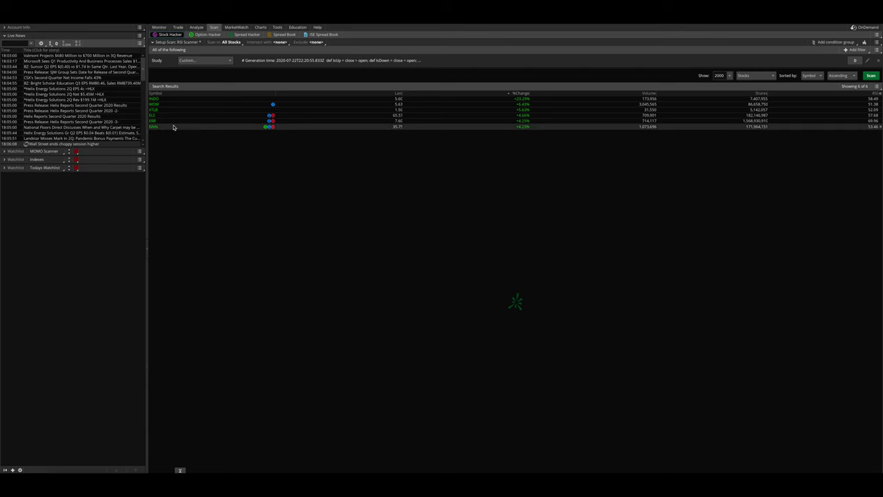
left_click(260, 27)
left_click(160, 42)
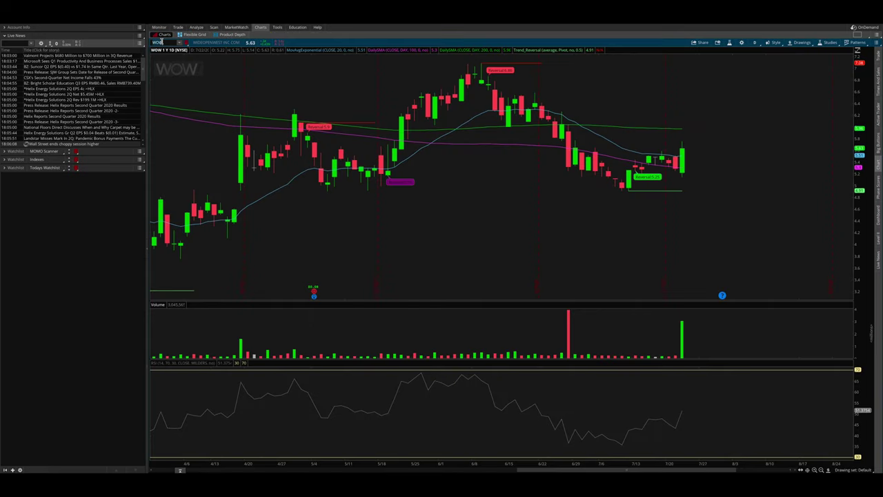
type("NNN")
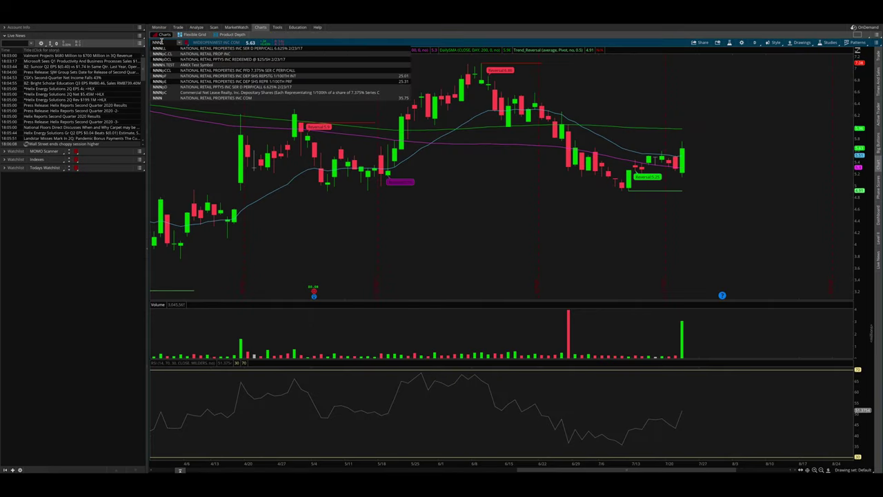
left_click(186, 98)
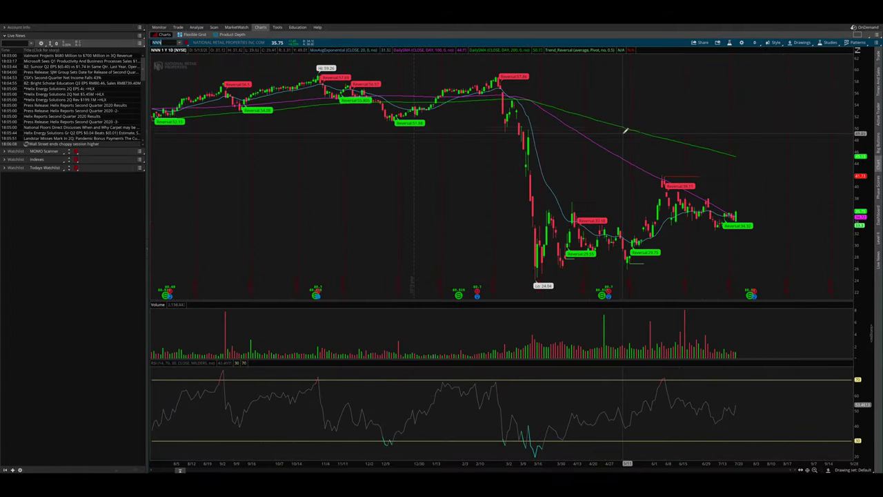
left_click_drag(851, 124, 852, 124)
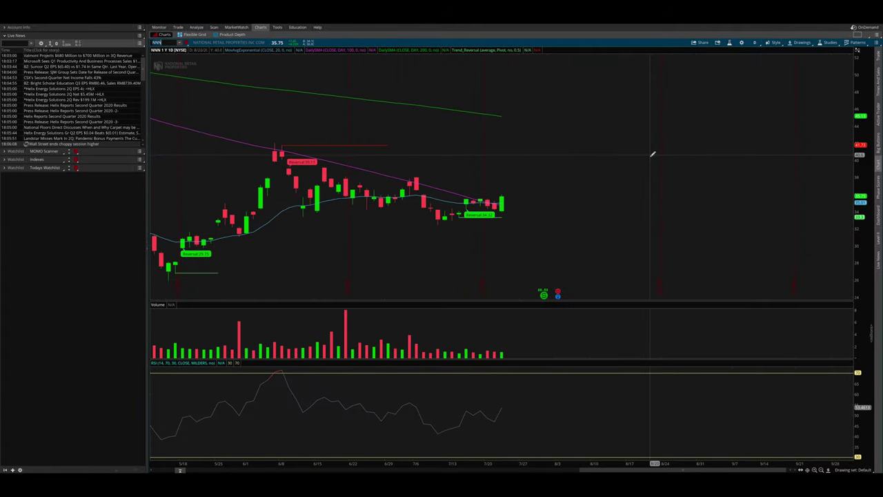
left_click_drag(653, 151, 653, 261)
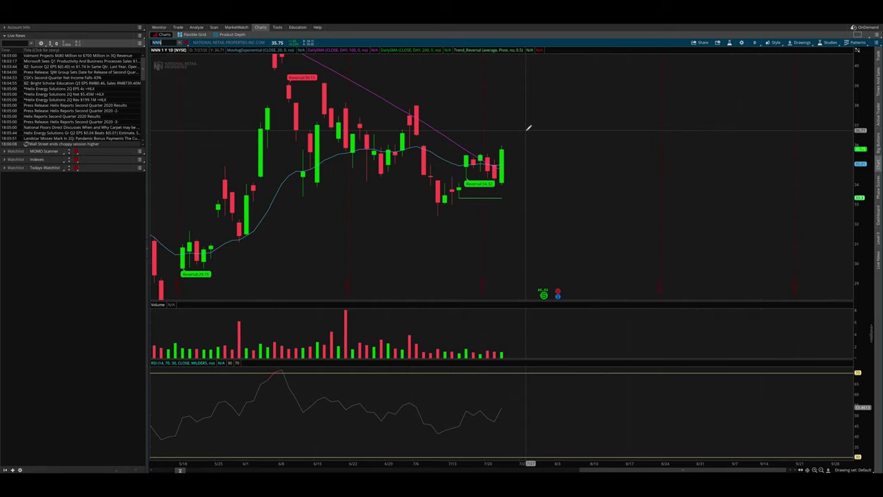
- Open the Select Patterns window on its Candlestick list
left_click(859, 43)
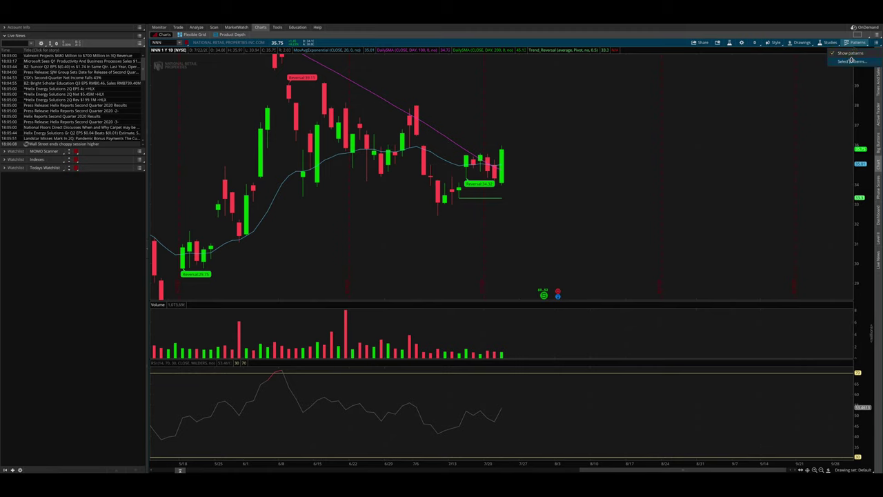
left_click(851, 62)
left_click(329, 167)
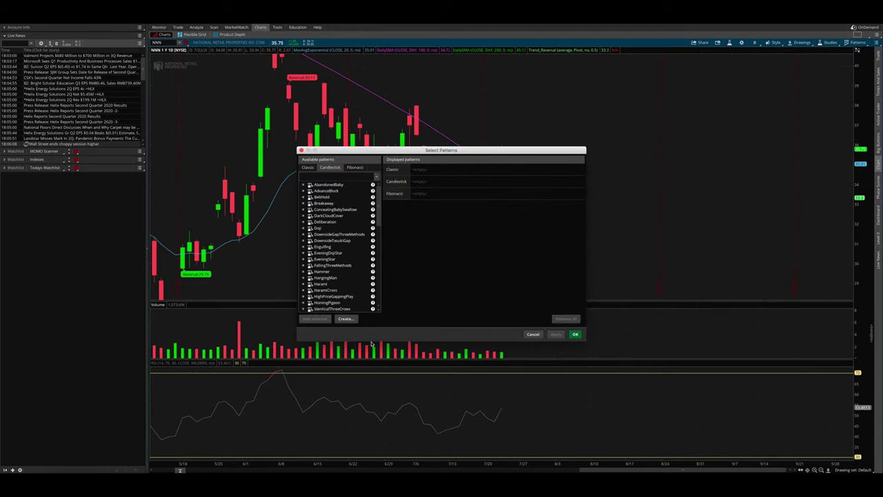
- Draft a pattern of Doji, mixed candles and a 5-candle ascending trend, then cancel it
left_click(344, 319)
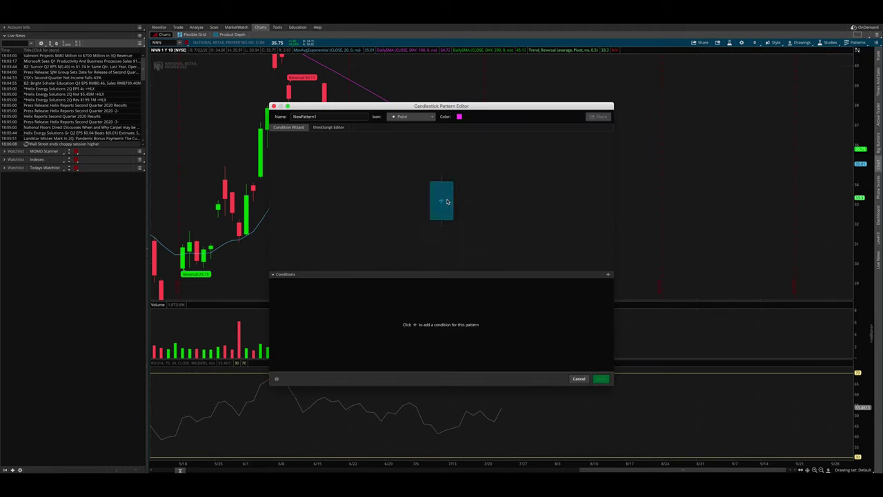
left_click(448, 201)
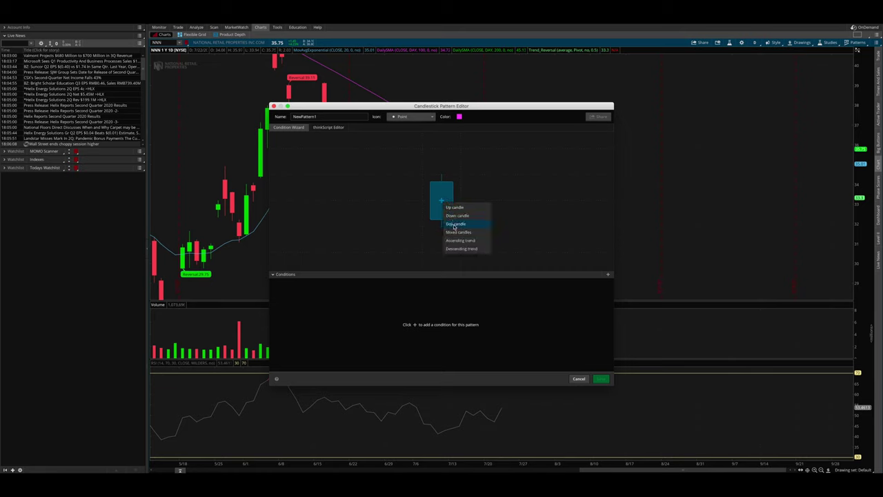
left_click(455, 228)
left_click(458, 202)
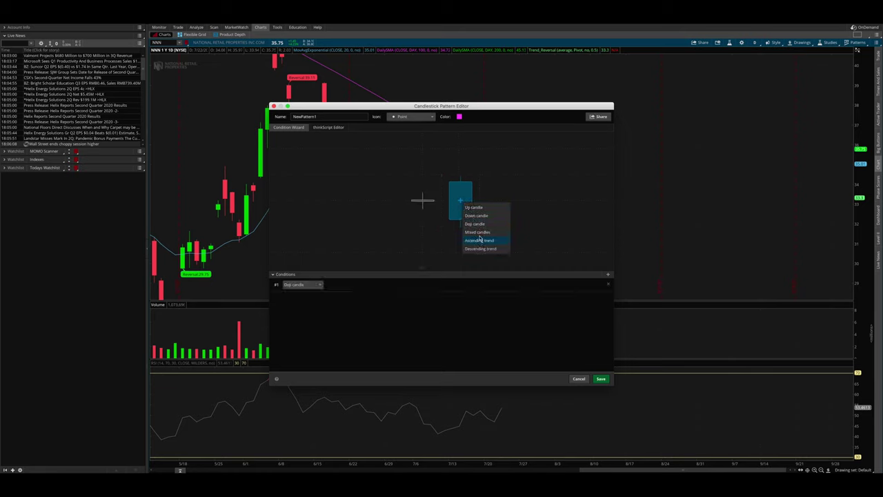
left_click(481, 239)
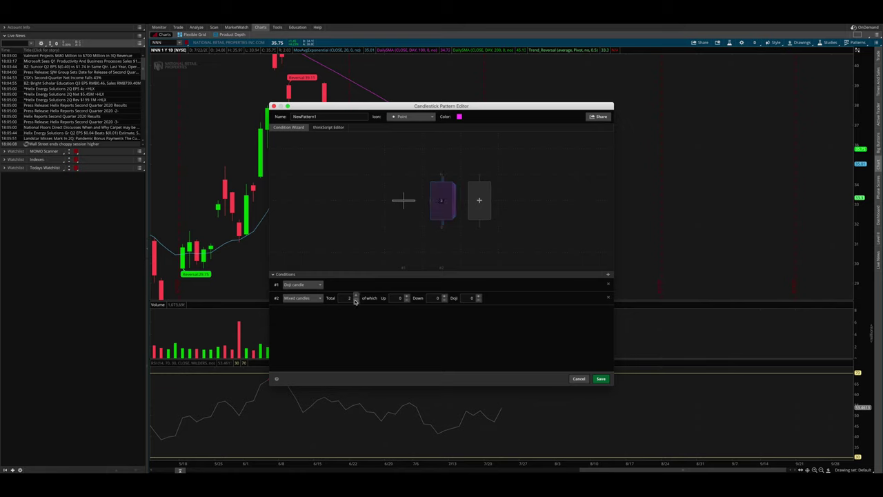
left_click(483, 204)
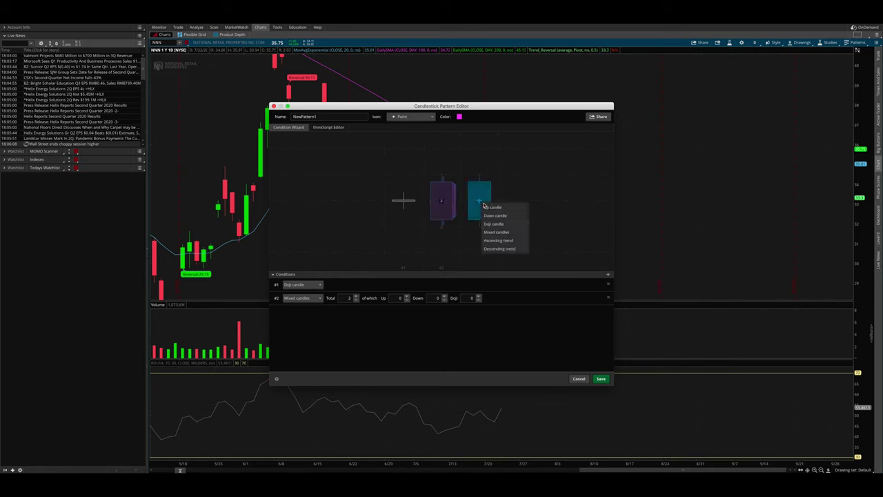
left_click(506, 241)
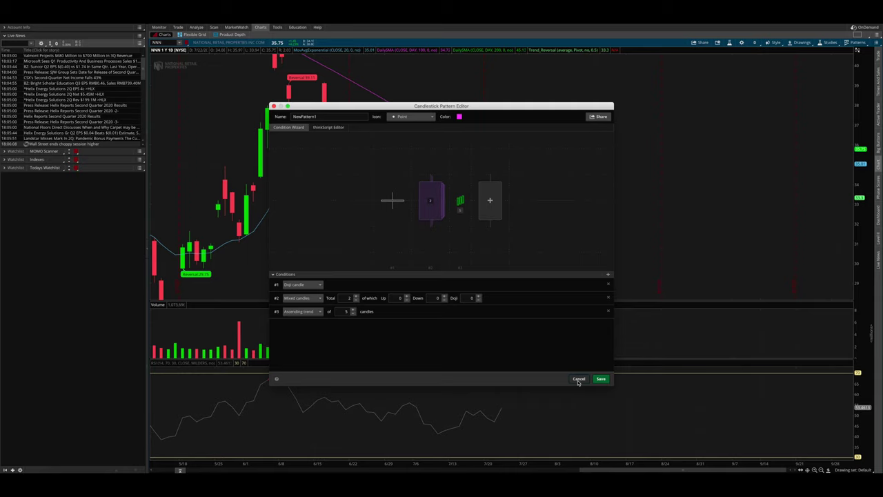
left_click(579, 379)
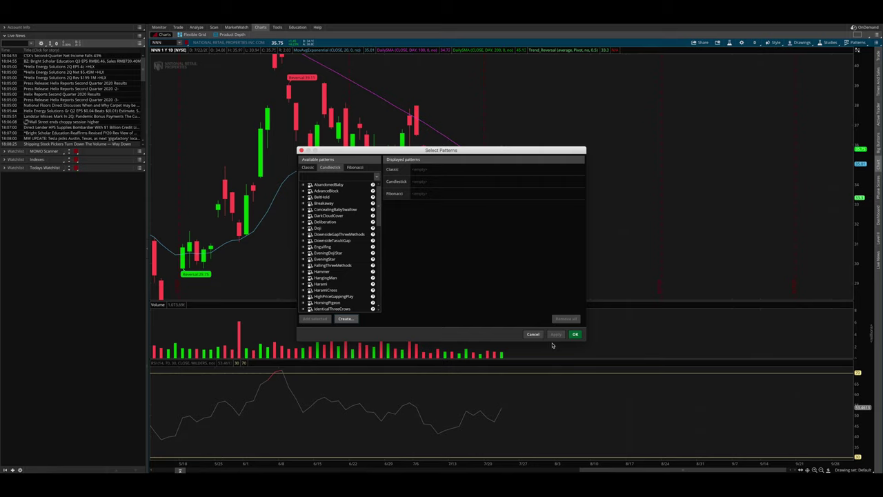